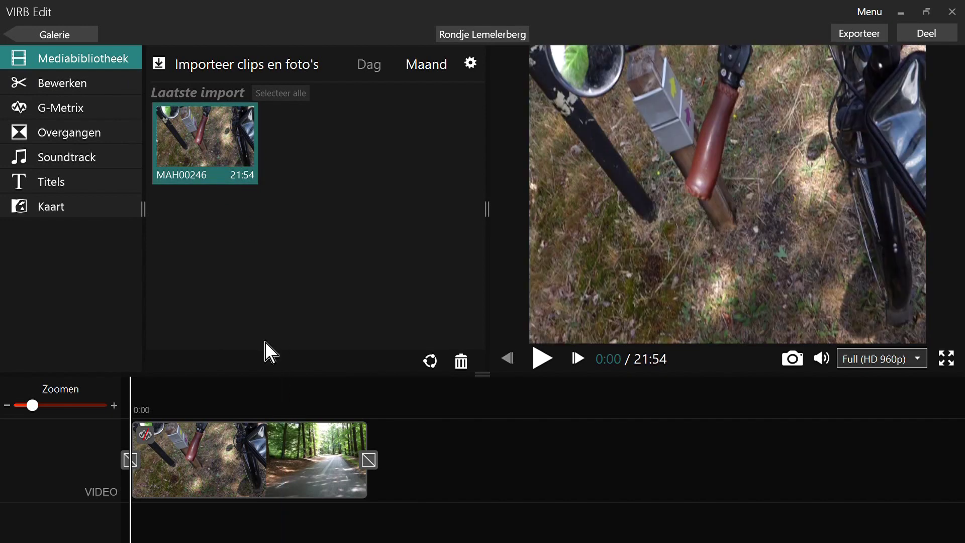
# Import the "03 Rondje Lemelerberg" track log from the computer as the clip's G-Metrix data.
pyautogui.click(68, 90)
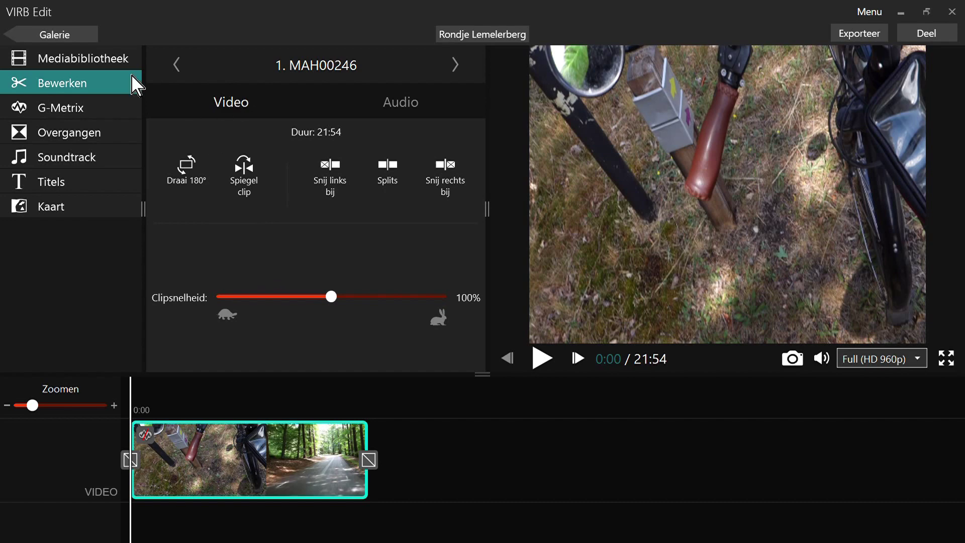
pyautogui.click(79, 119)
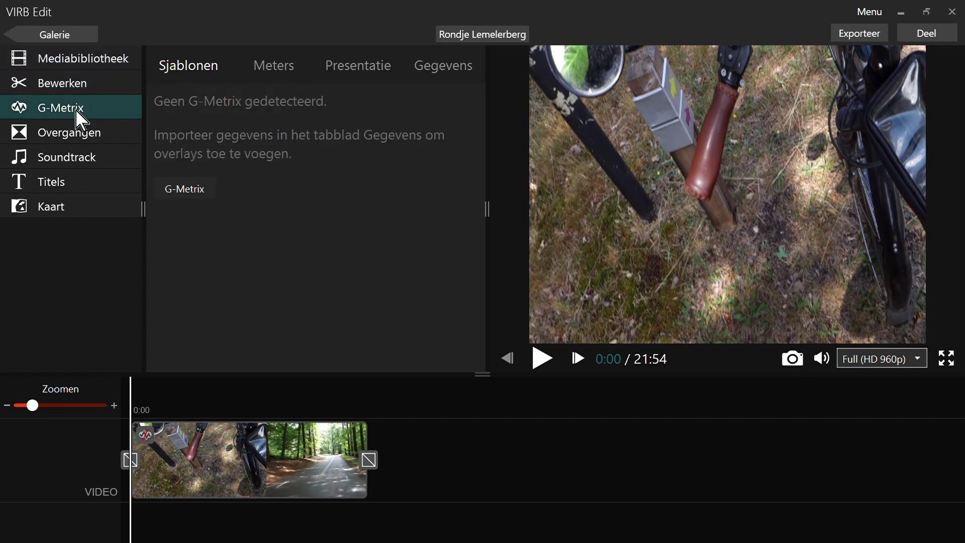
pyautogui.click(199, 201)
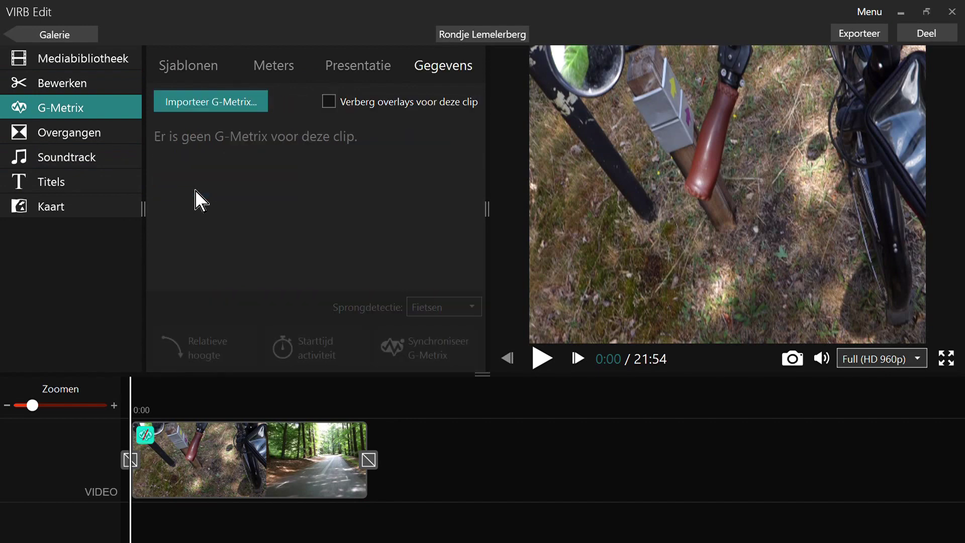
pyautogui.click(240, 106)
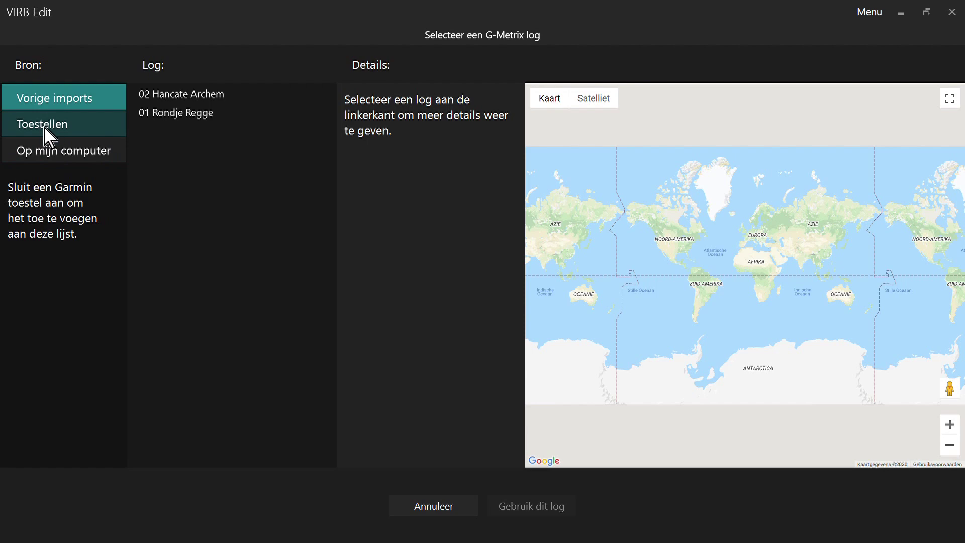
pyautogui.click(108, 164)
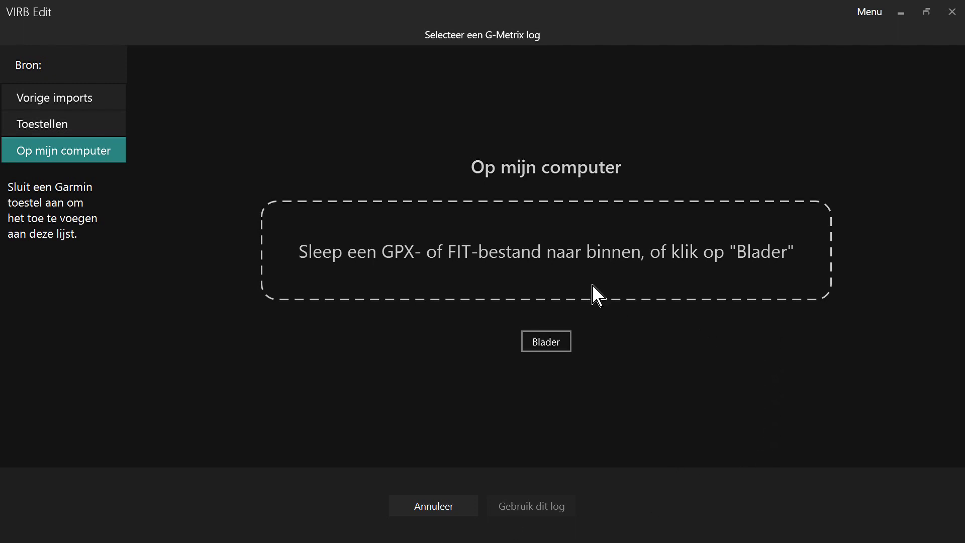
pyautogui.moveTo(450, 262); pyautogui.dragTo(429, 261)
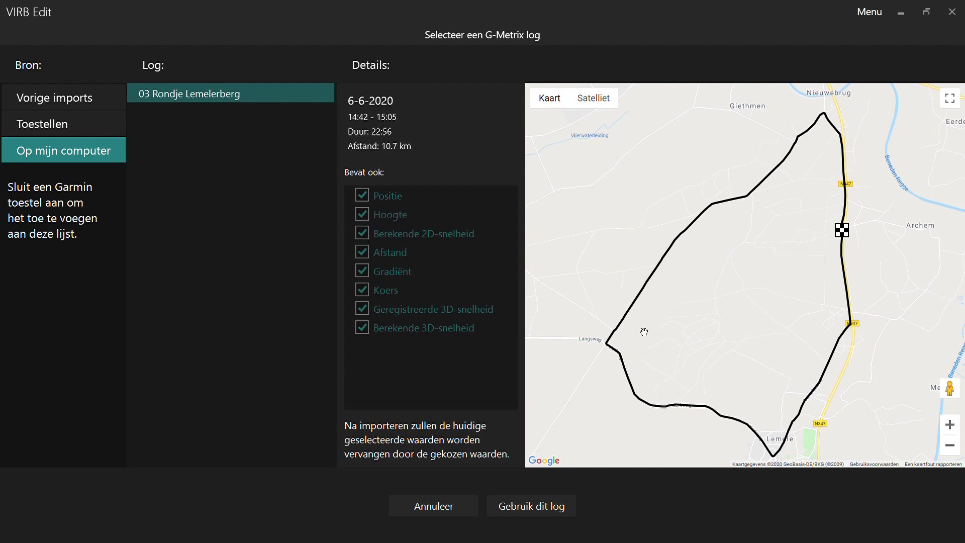
pyautogui.click(553, 518)
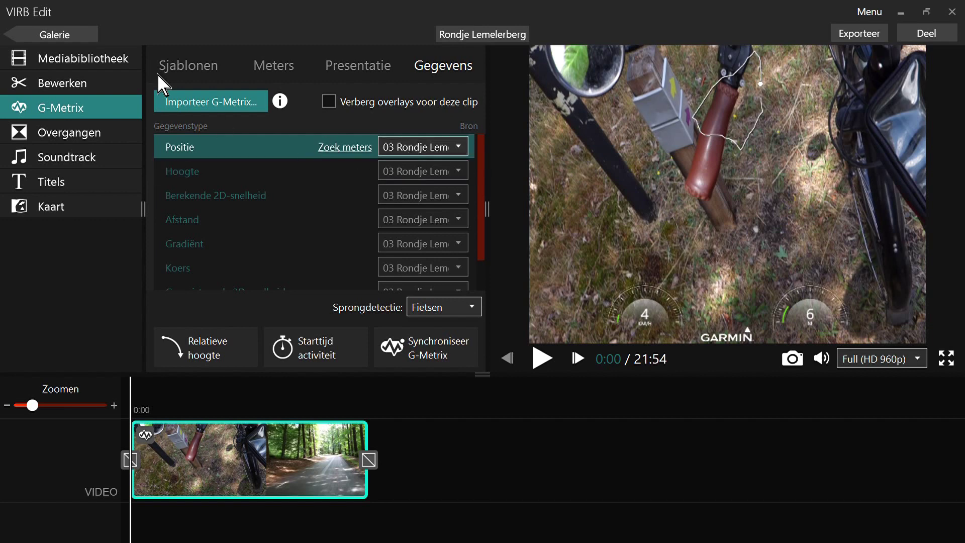
# Add the title "Rondje Lemelerberg" at the start of the video and set its font to Bahnschrift.
pyautogui.click(96, 138)
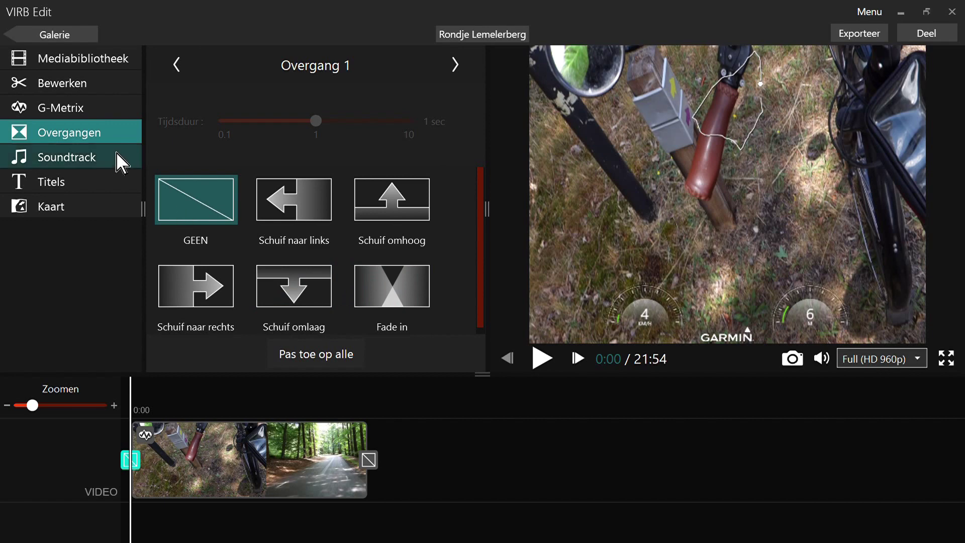
pyautogui.click(73, 167)
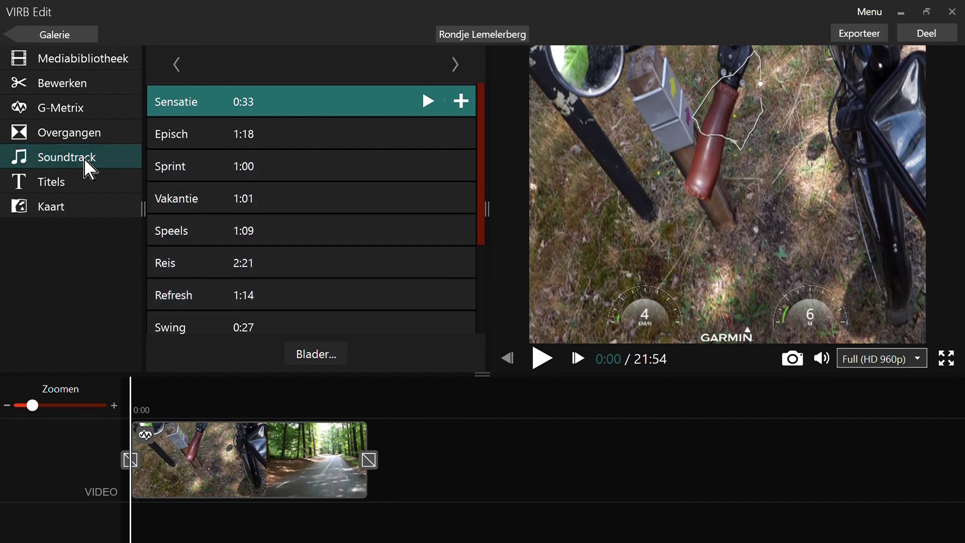
pyautogui.click(66, 185)
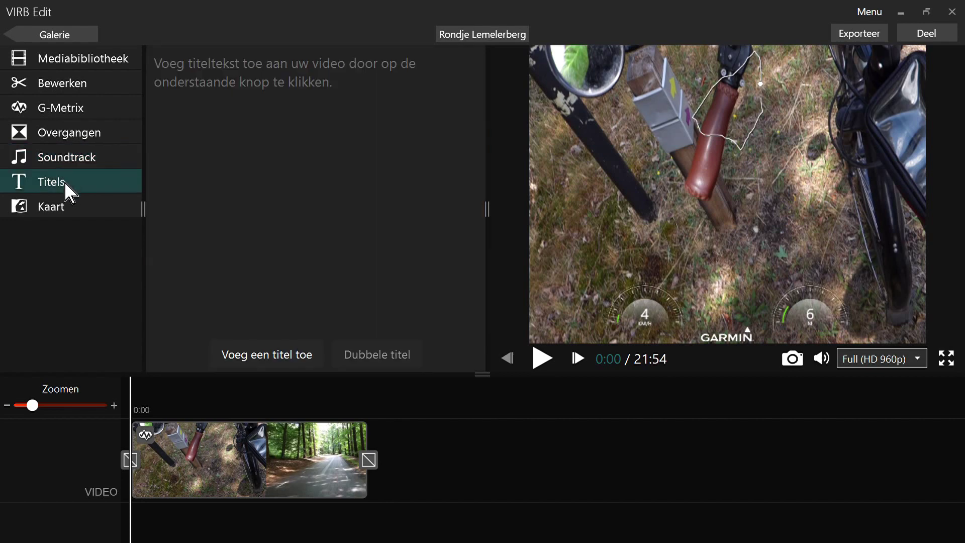
pyautogui.click(245, 358)
pyautogui.write('Ron')
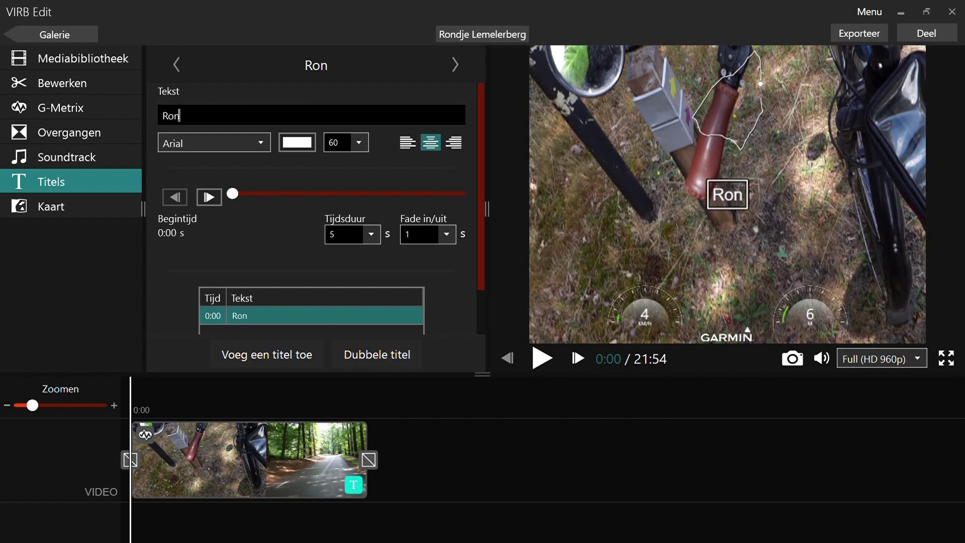
pyautogui.write('dje')
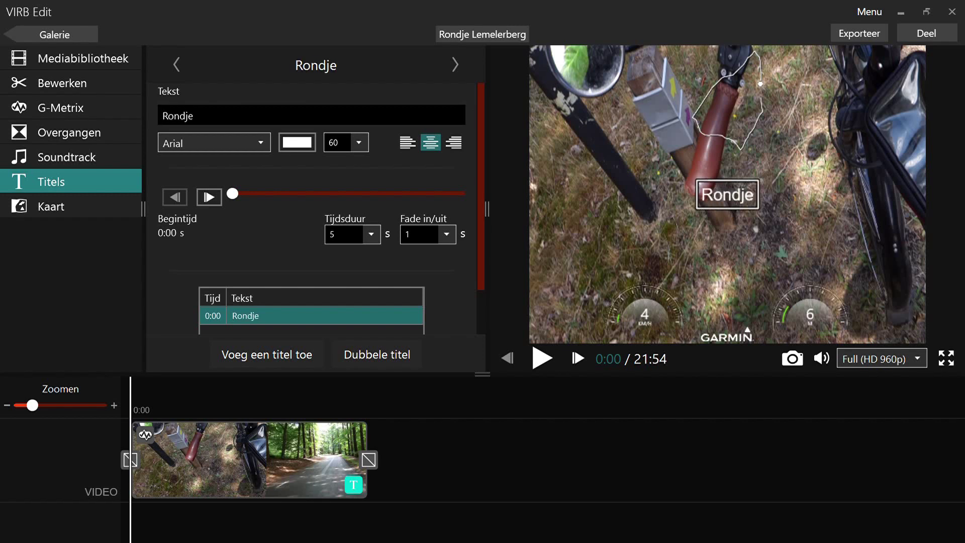
pyautogui.write(' L')
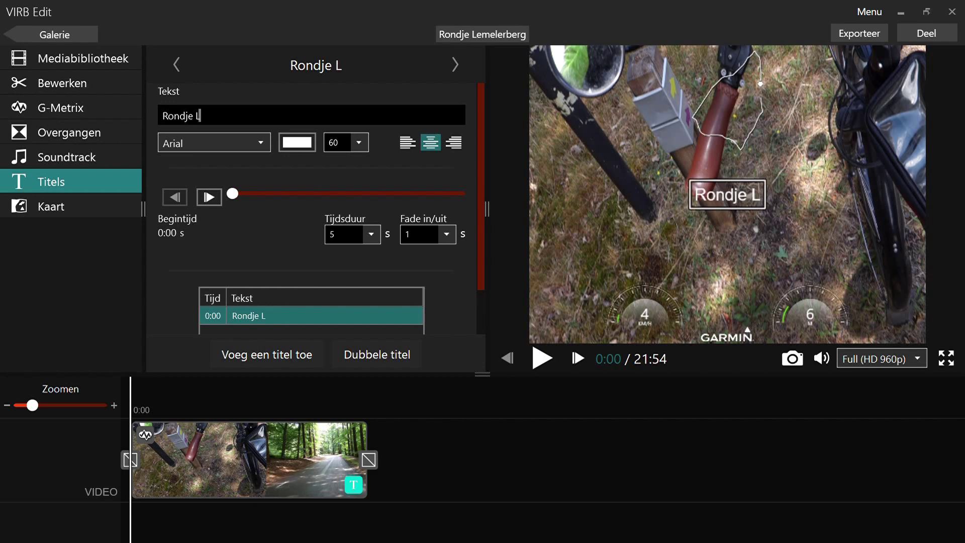
pyautogui.write('eme')
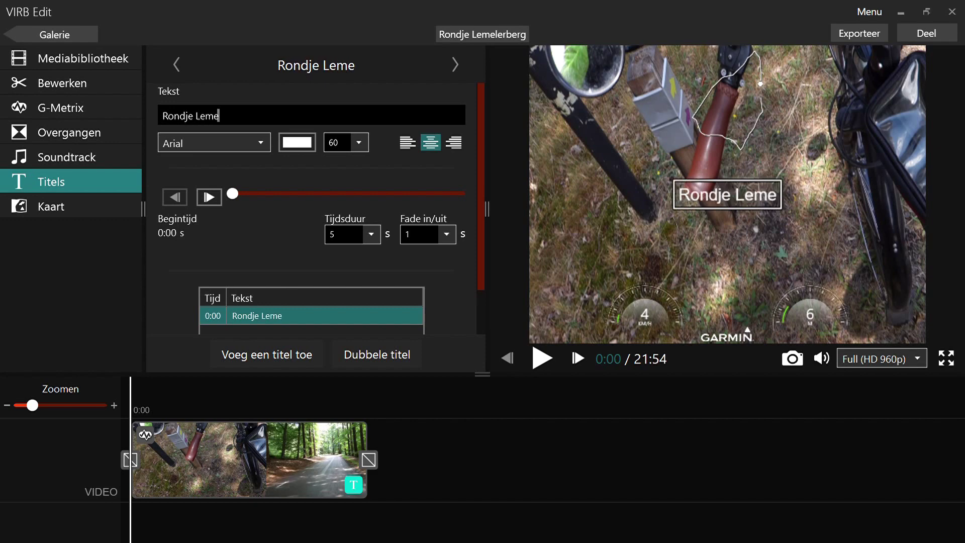
pyautogui.write('ler')
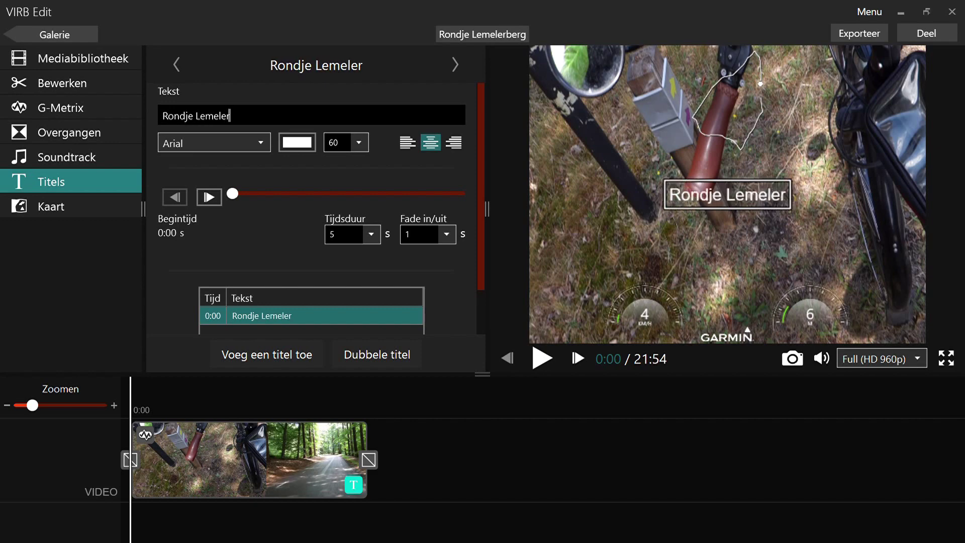
pyautogui.write('berg')
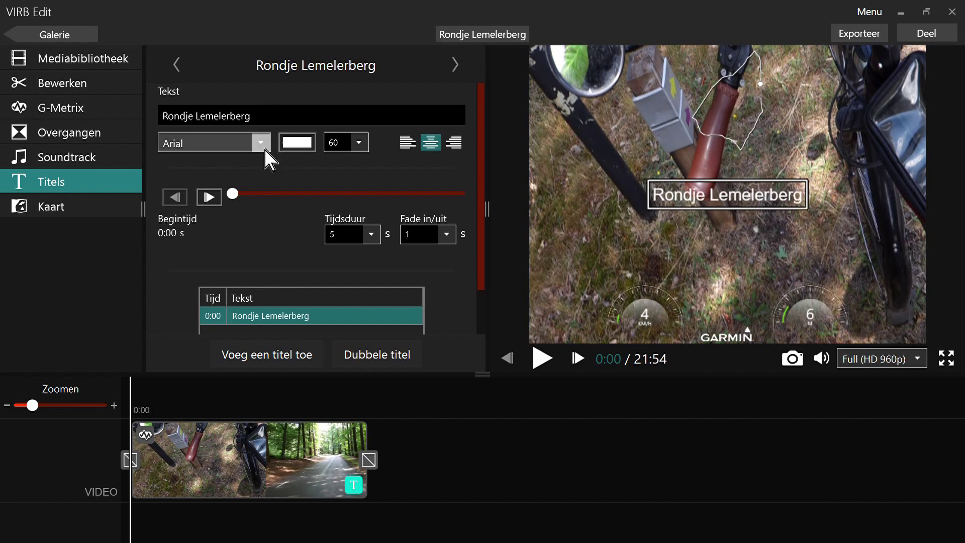
pyautogui.click(207, 317)
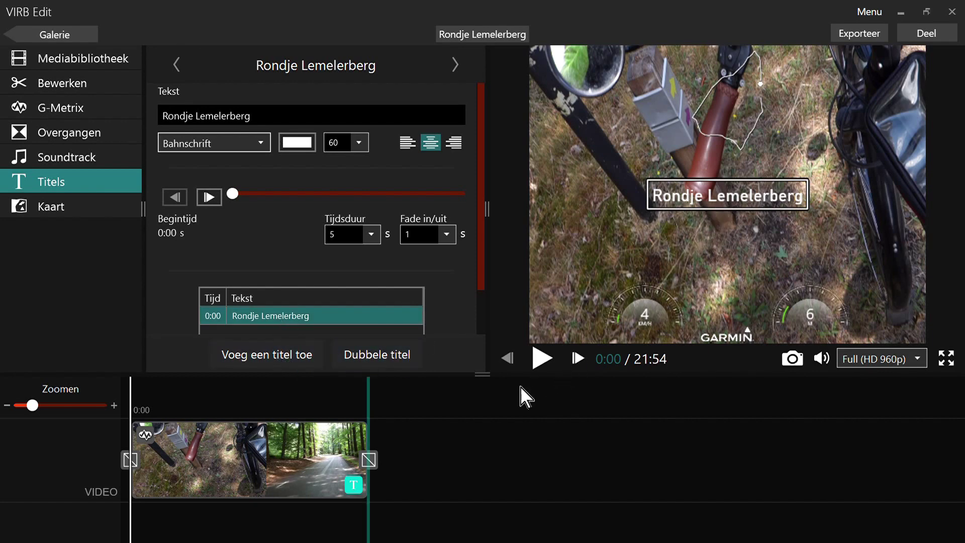
pyautogui.click(706, 201)
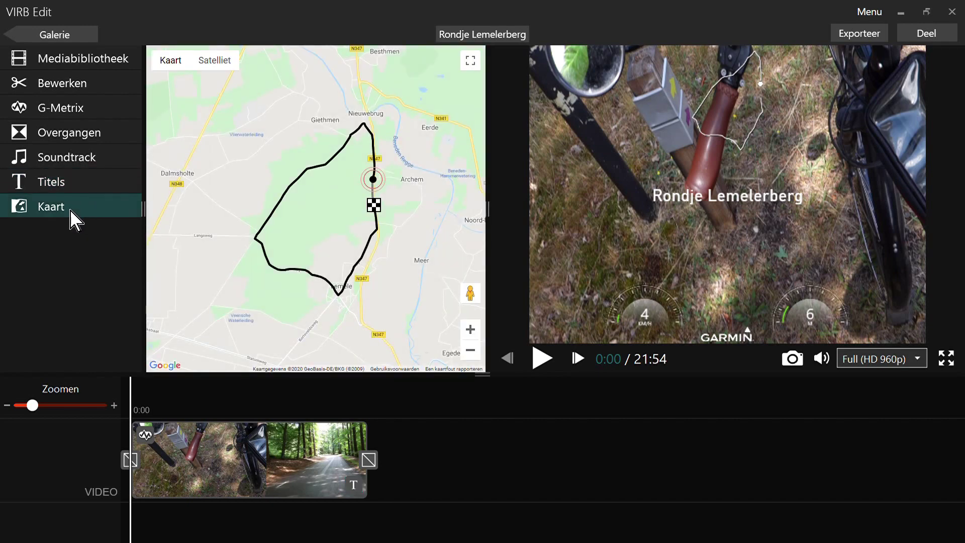
# Add the round Tijdsduur gauge with the small clock at its lower right to the video, just above and between the speed and altitude gauges.
pyautogui.click(74, 110)
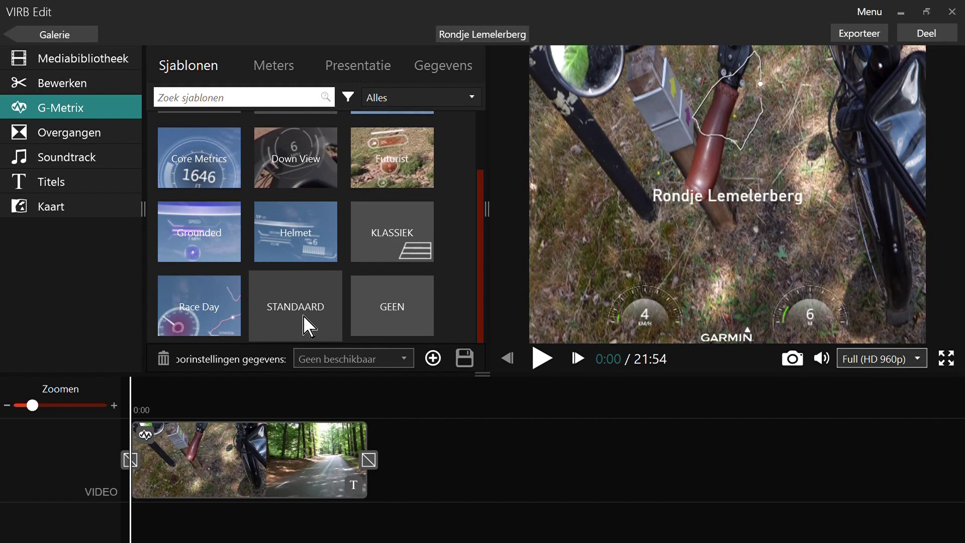
pyautogui.click(286, 70)
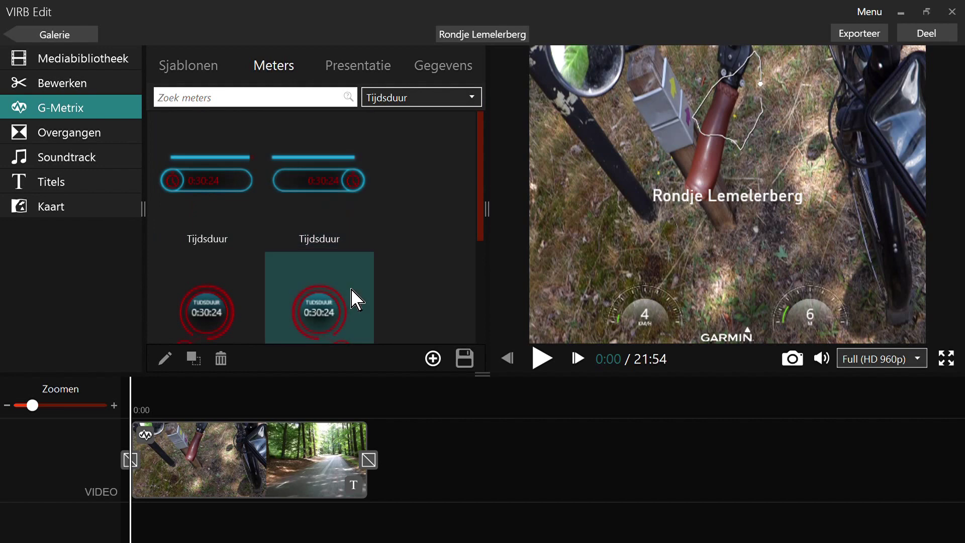
pyautogui.scroll(-1, 324, 312)
pyautogui.moveTo(323, 317); pyautogui.dragTo(431, 311)
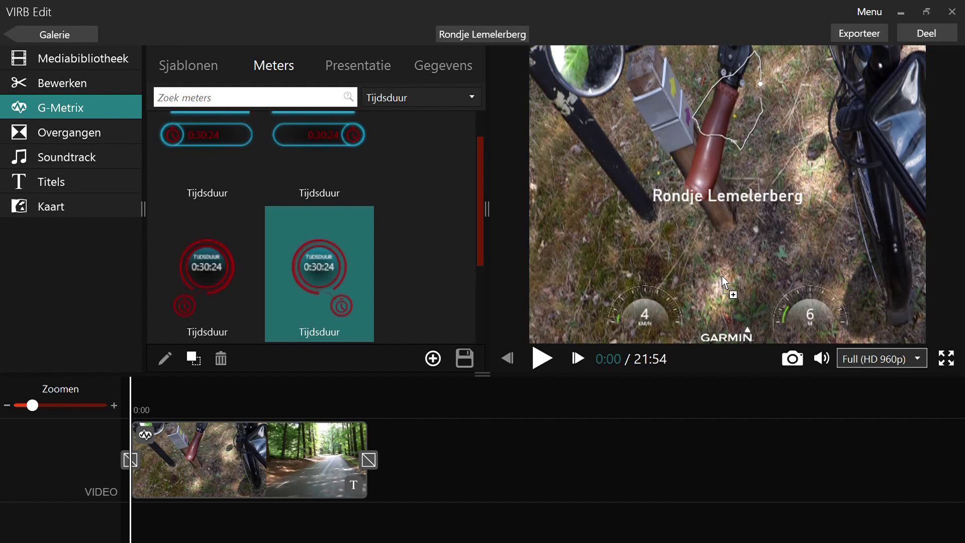
pyautogui.moveTo(721, 275); pyautogui.dragTo(721, 276)
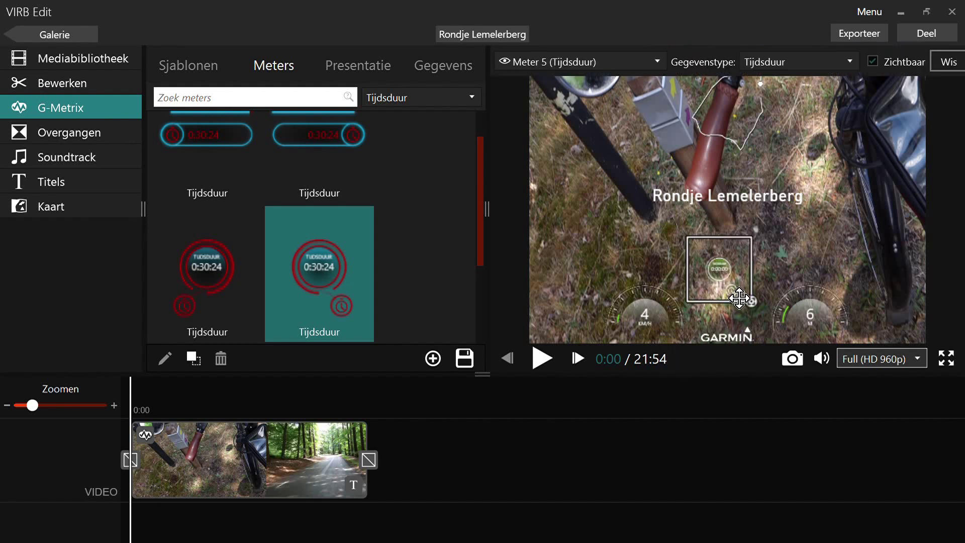
pyautogui.click(756, 271)
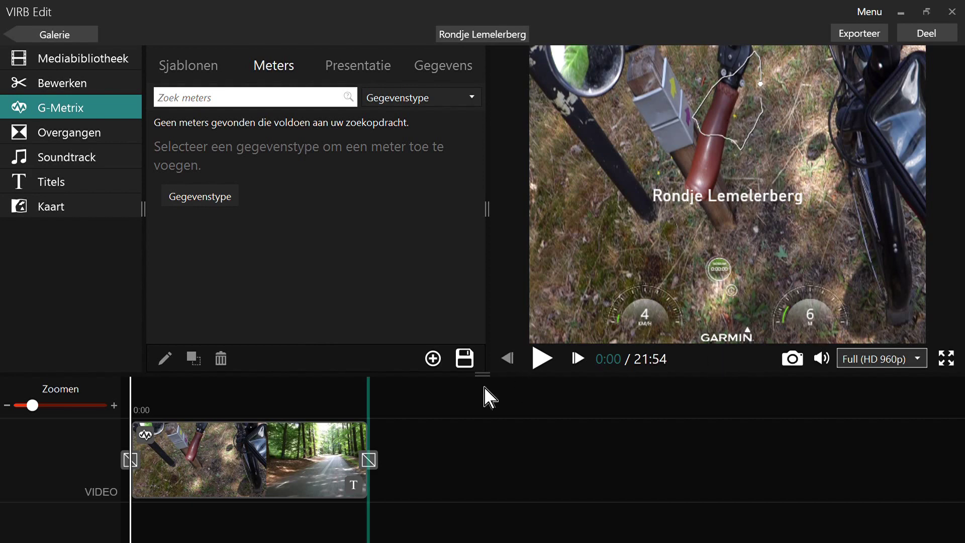
# Start synchronising the clip's G-Metrix data and choose the video frame at 3:45, at the cycle path with the blue bicycle sign.
pyautogui.click(250, 458)
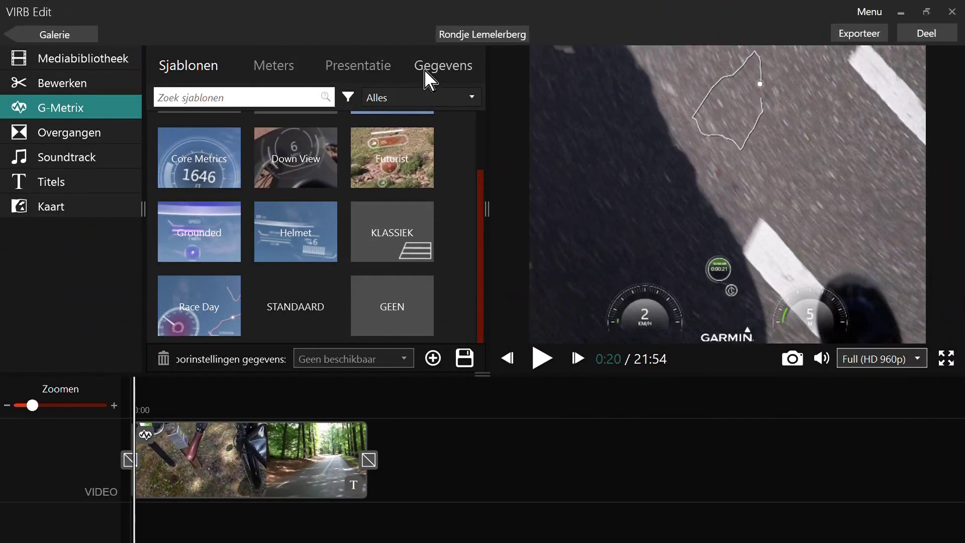
pyautogui.click(423, 71)
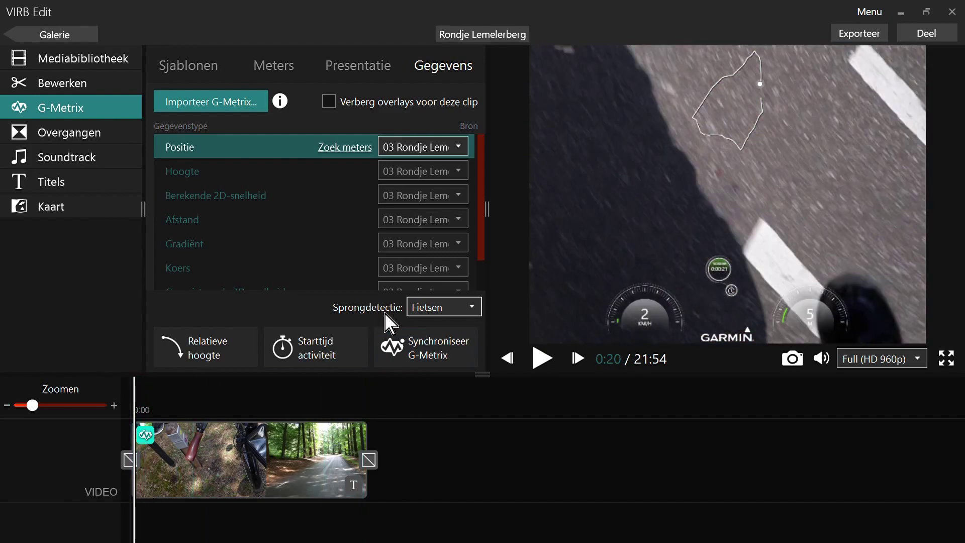
pyautogui.click(433, 364)
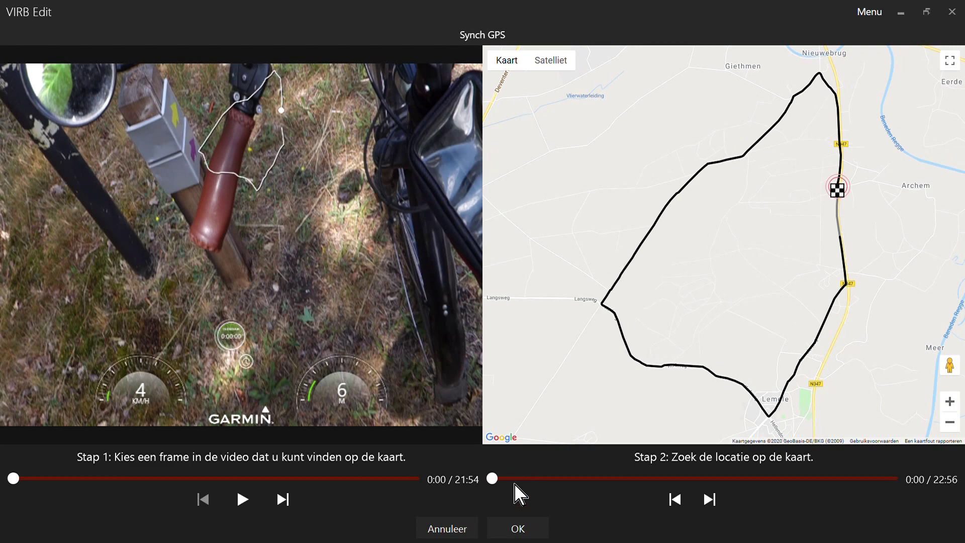
pyautogui.click(243, 507)
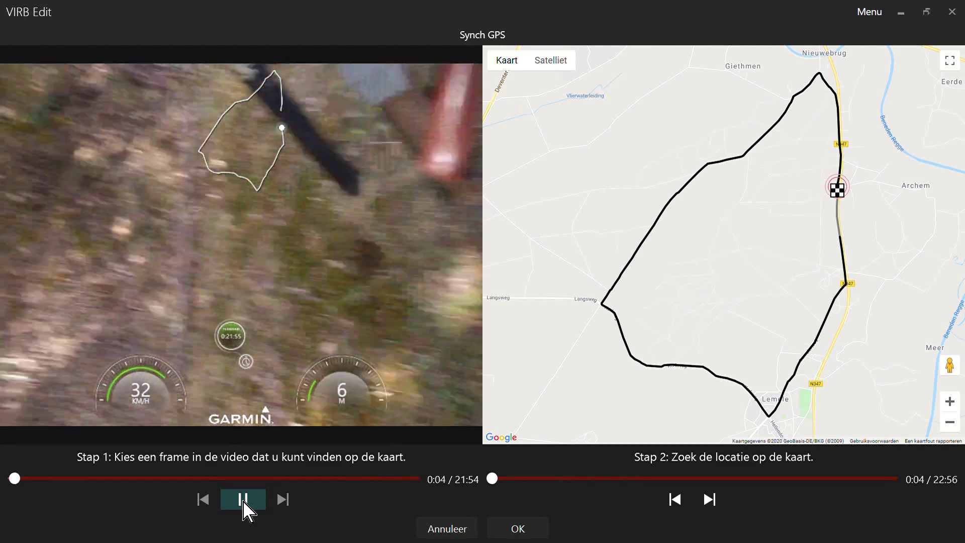
pyautogui.click(23, 479)
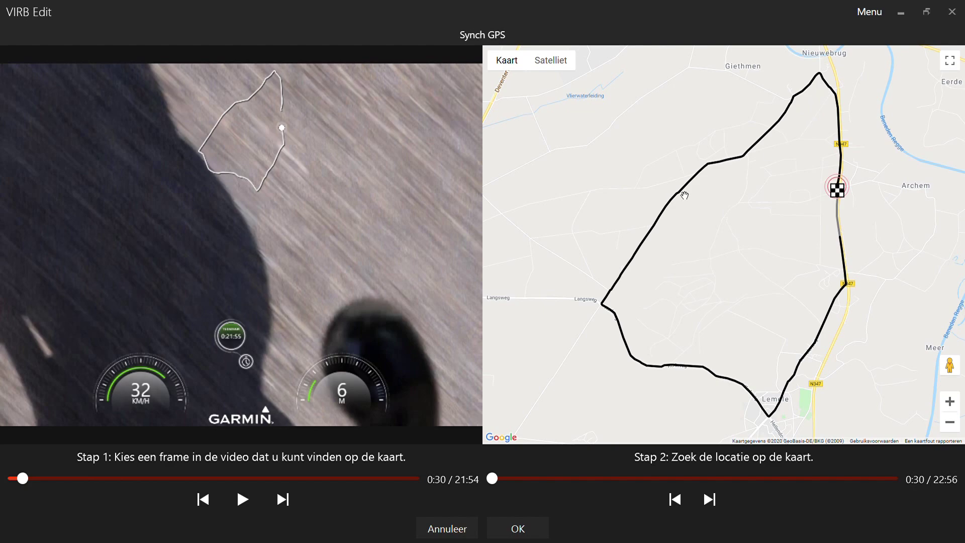
pyautogui.click(56, 480)
pyautogui.click(244, 500)
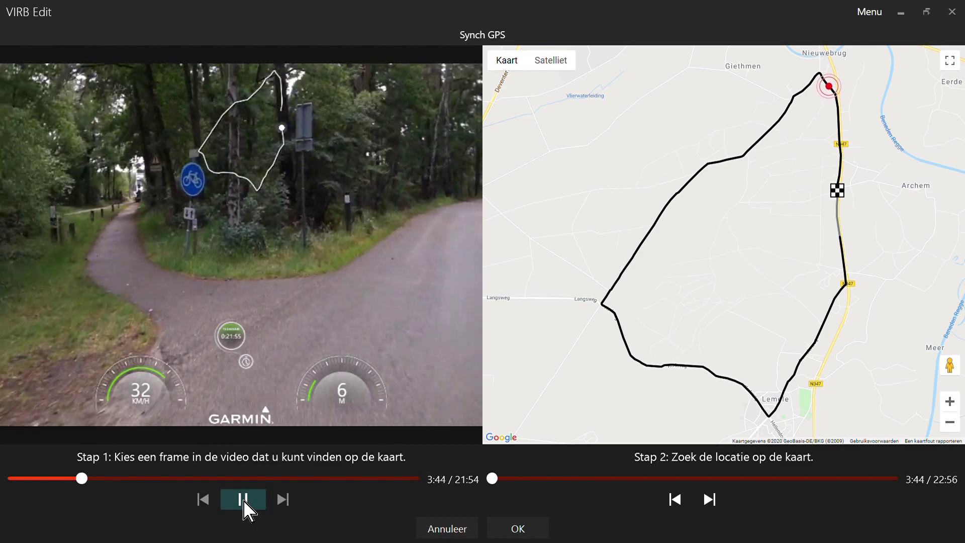
pyautogui.click(244, 501)
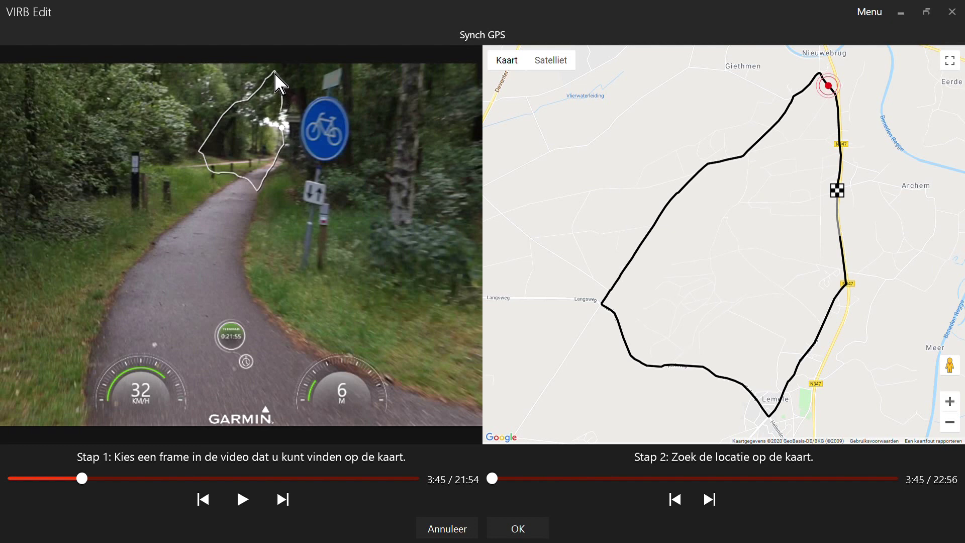
# Move the location marker along the track to the sharp bend below Nieuwebrug, at 4:04 in the track log.
pyautogui.moveTo(801, 232); pyautogui.dragTo(742, 372)
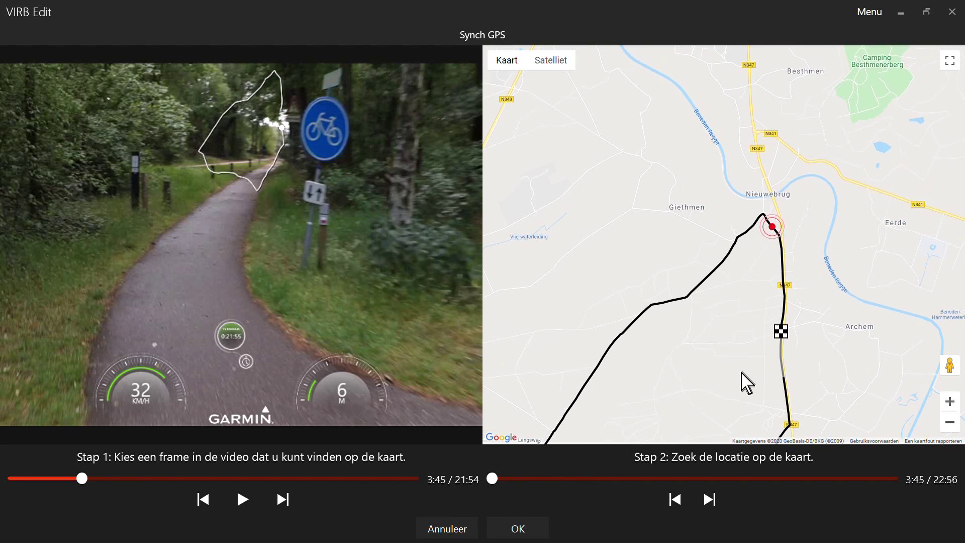
pyautogui.click(955, 408)
pyautogui.moveTo(896, 367); pyautogui.dragTo(816, 338)
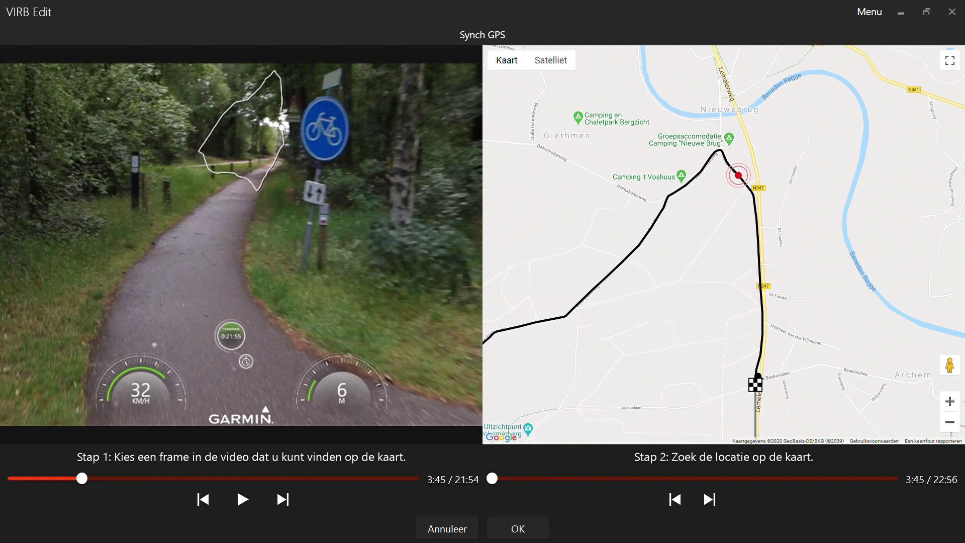
pyautogui.moveTo(749, 189); pyautogui.dragTo(734, 170)
pyautogui.moveTo(729, 165); pyautogui.dragTo(722, 154)
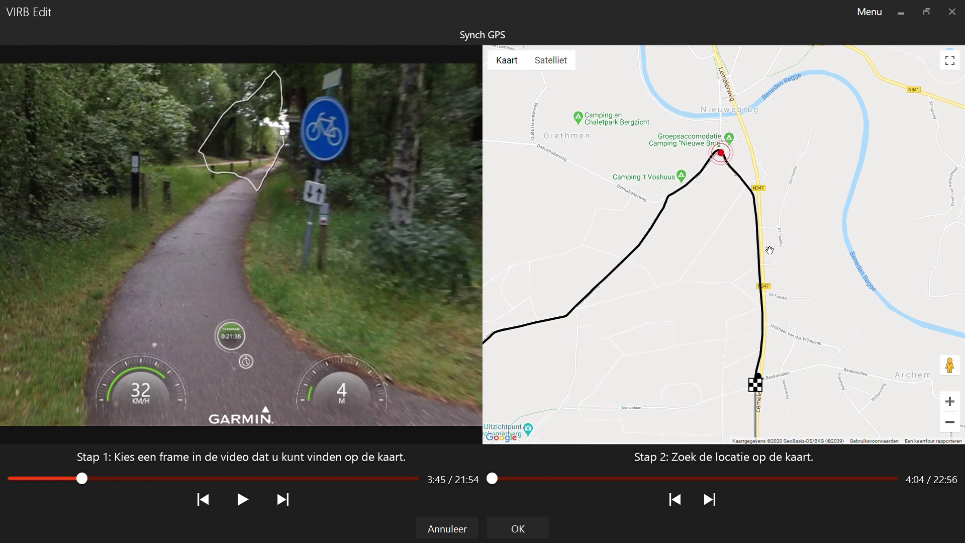
# Fine-tune the location marker at the Lemelerweg and Dalmsholterweg bend to 4:06 and apply the G-Metrix synchronisation.
pyautogui.click(950, 402)
pyautogui.click(950, 402)
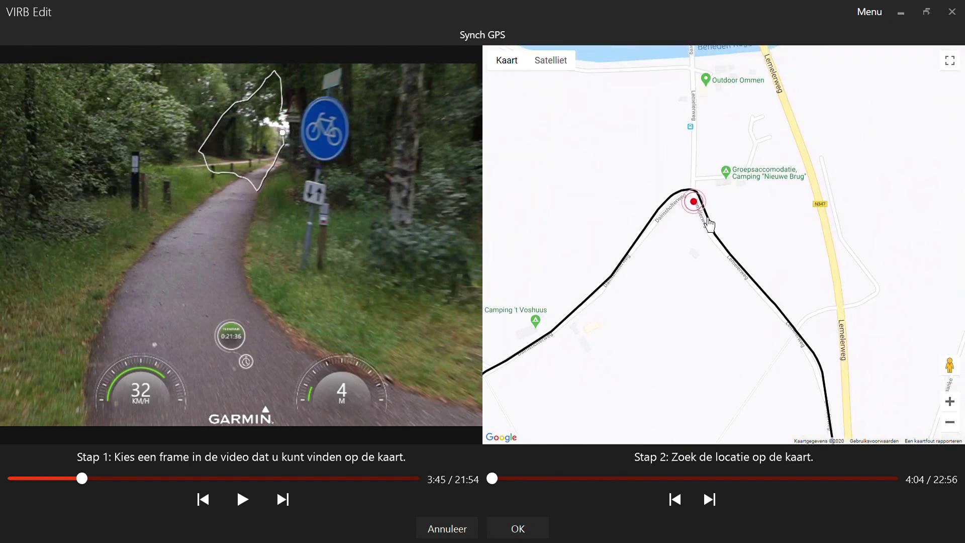
pyautogui.click(697, 200)
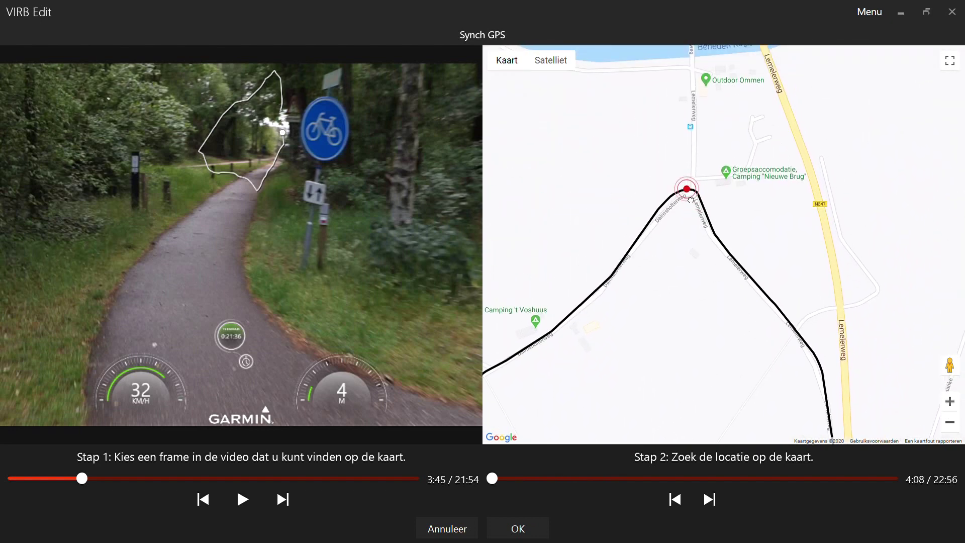
pyautogui.click(693, 202)
pyautogui.click(701, 208)
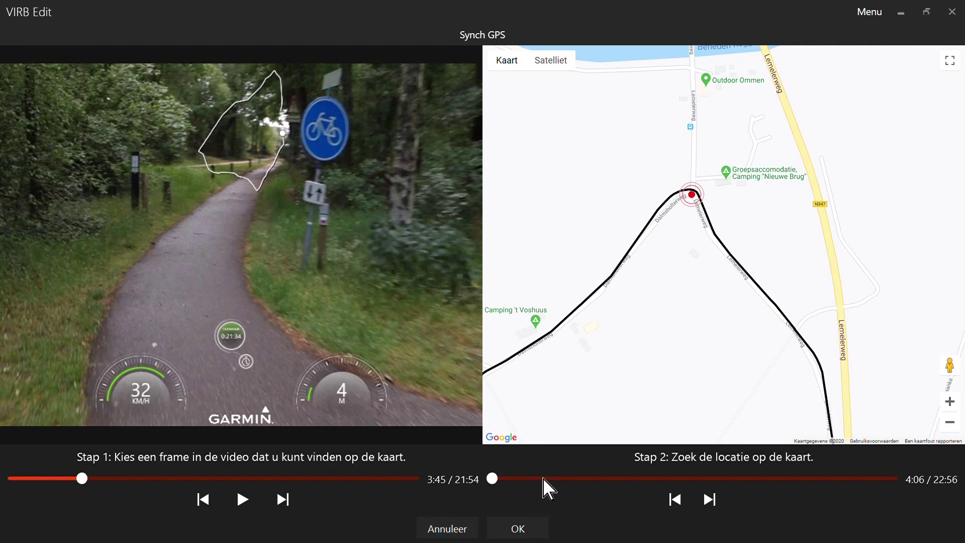
pyautogui.click(519, 530)
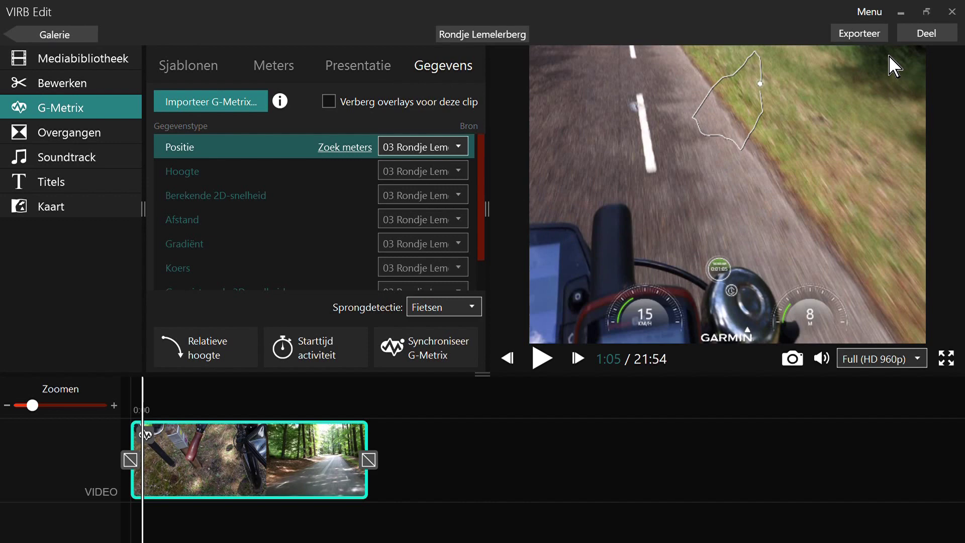
# Open the video's MP4 export settings, try the Maximum target quality and set it back to Hoog.
pyautogui.click(859, 34)
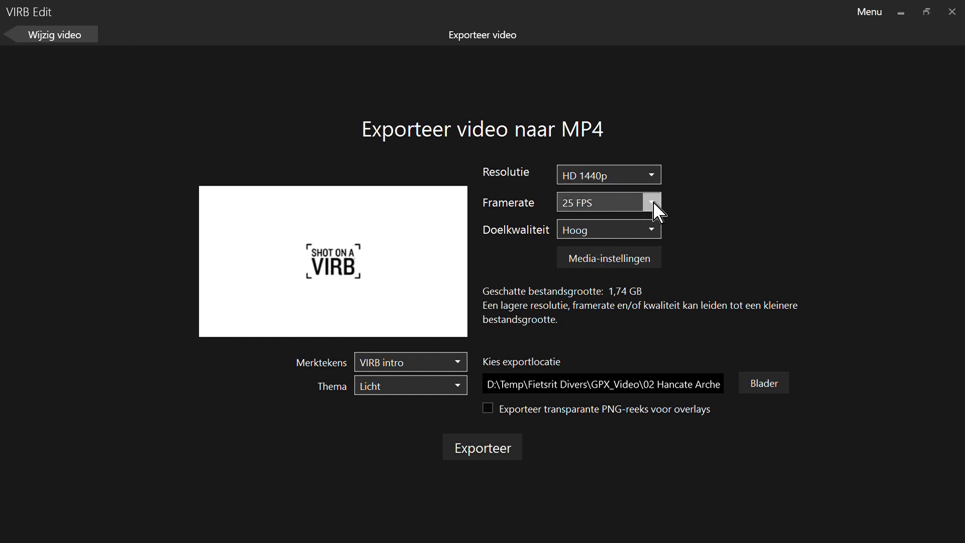
pyautogui.click(653, 230)
pyautogui.click(590, 309)
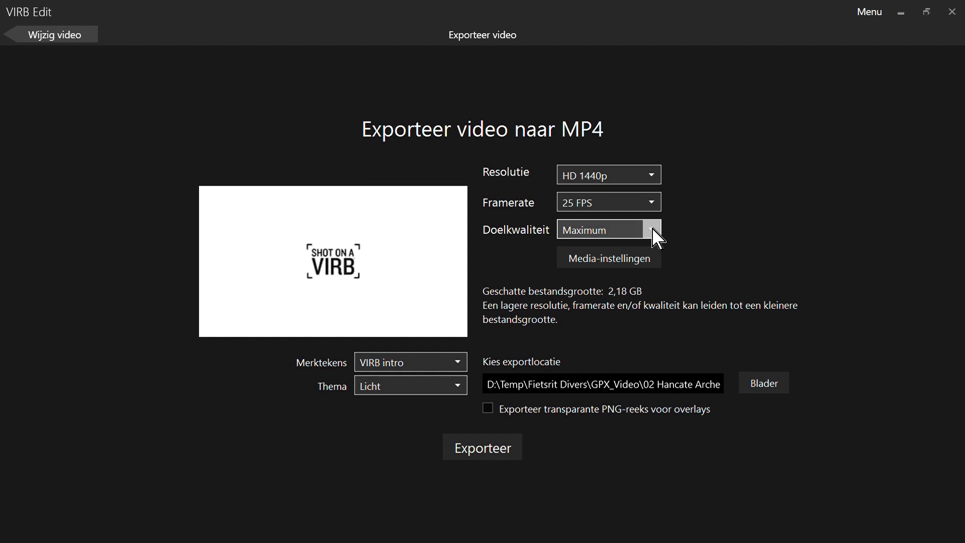
pyautogui.press('Up')
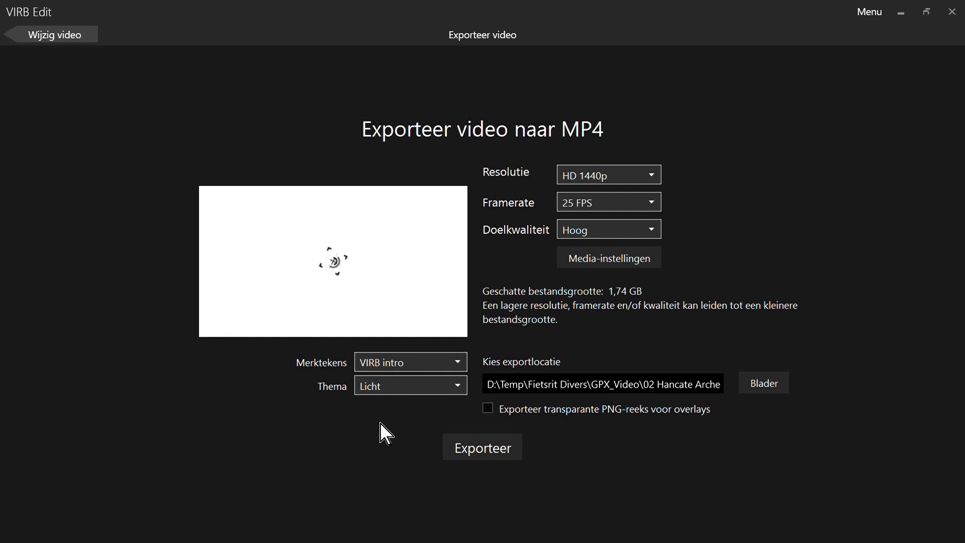
# Set the Merktekens option to VIRB intro en outro and export the video as 03 Rondje Lemelerberg in D:\Temp\Fietsrit Divers\GPX_Video.
pyautogui.press('Down')
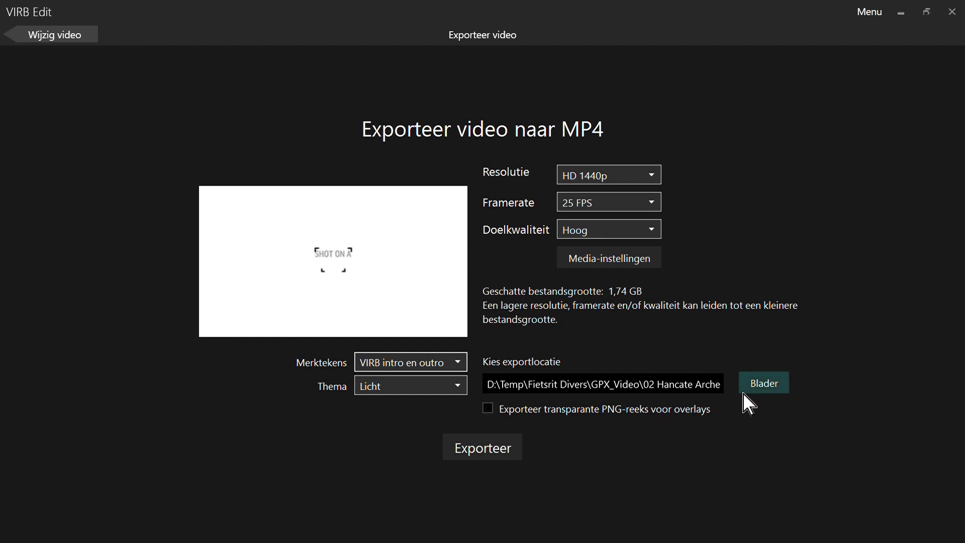
pyautogui.click(764, 386)
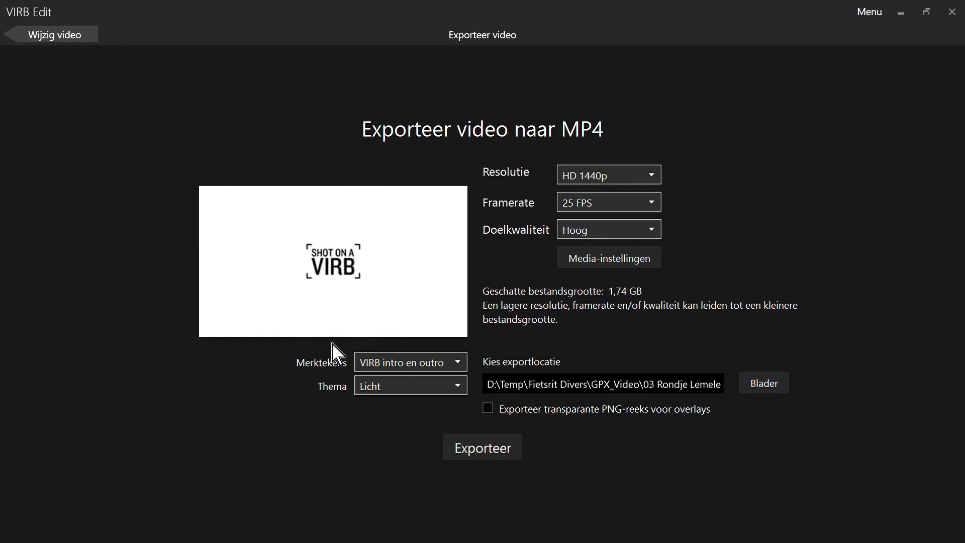
pyautogui.click(485, 455)
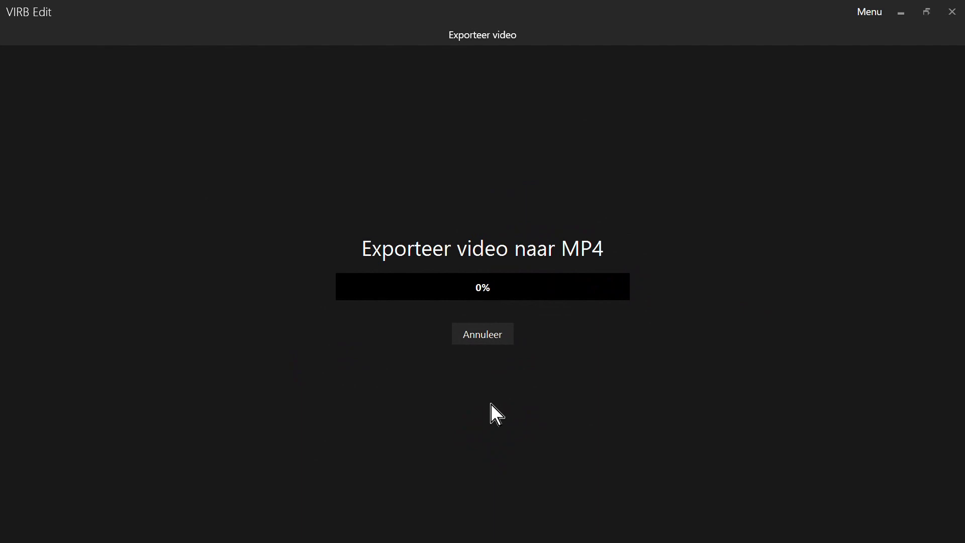